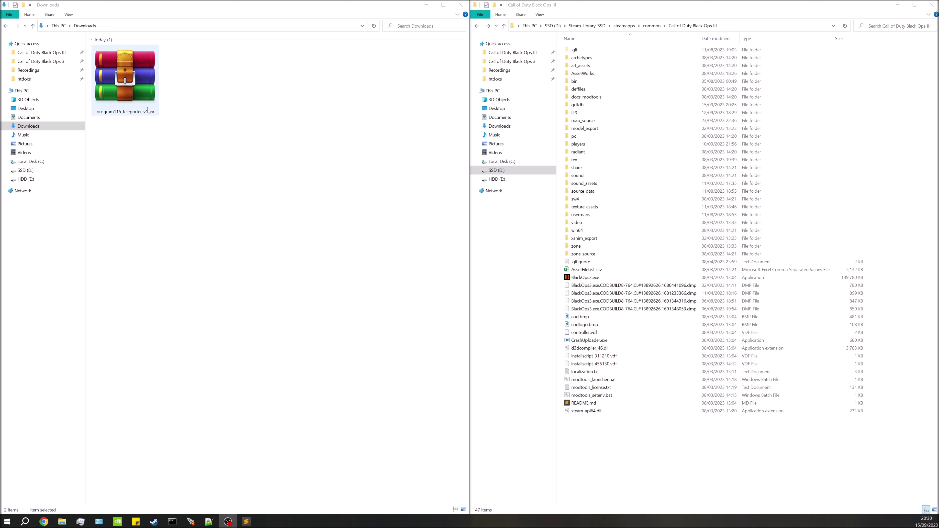
pyautogui.click(131, 86)
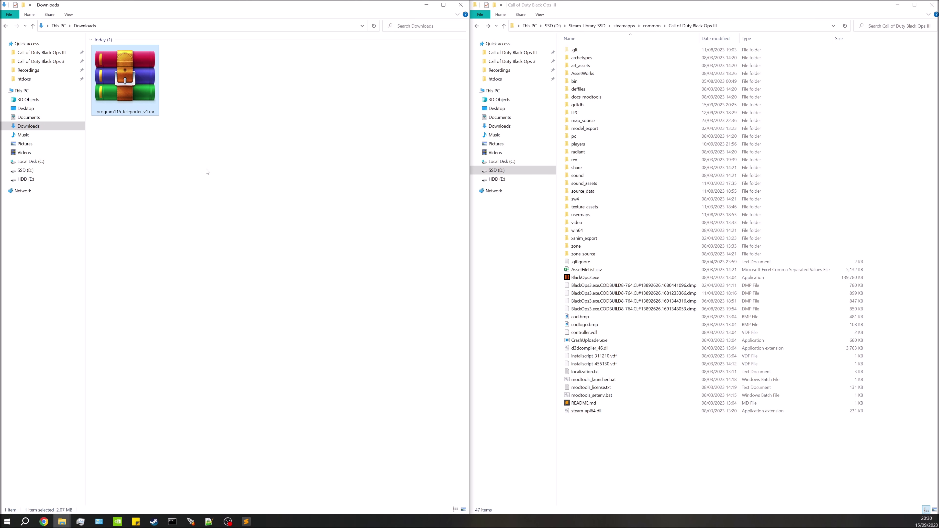
pyautogui.click(218, 106)
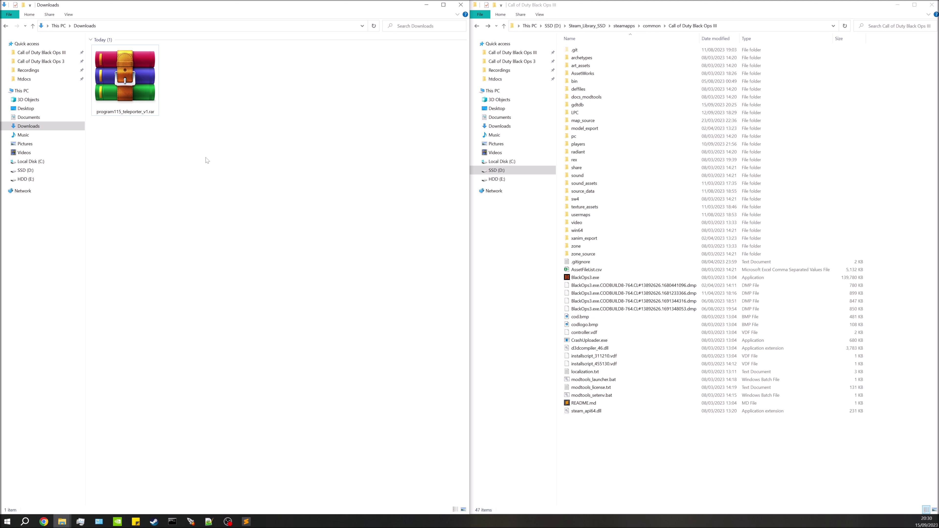
pyautogui.click(144, 100)
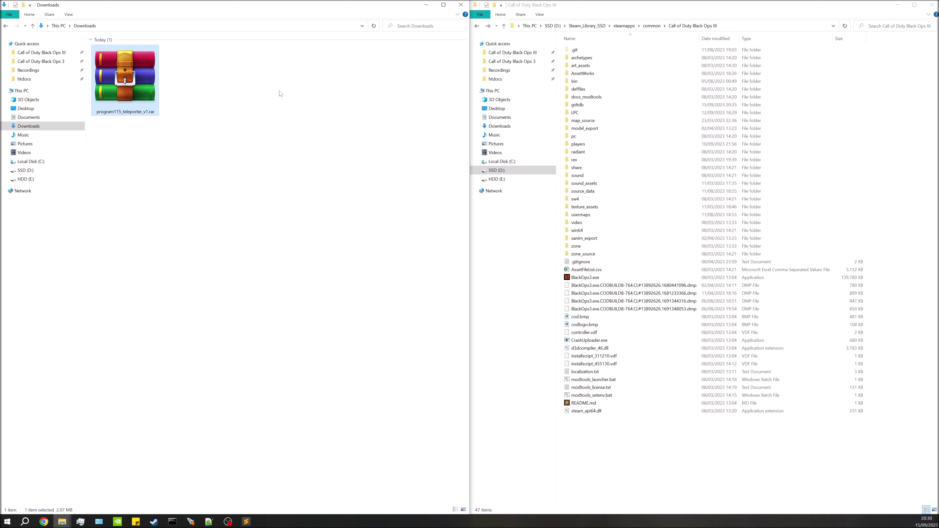
pyautogui.click(172, 97)
# Extract the program115_teleporter_v1.rar archive inside the Downloads folder
pyautogui.click(144, 92)
pyautogui.click(126, 99)
pyautogui.rightClick(126, 99)
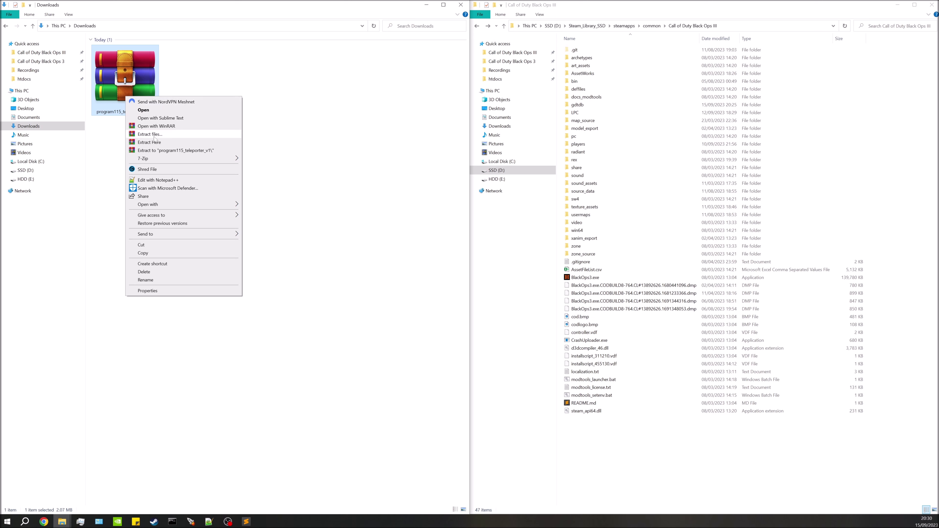
pyautogui.click(167, 143)
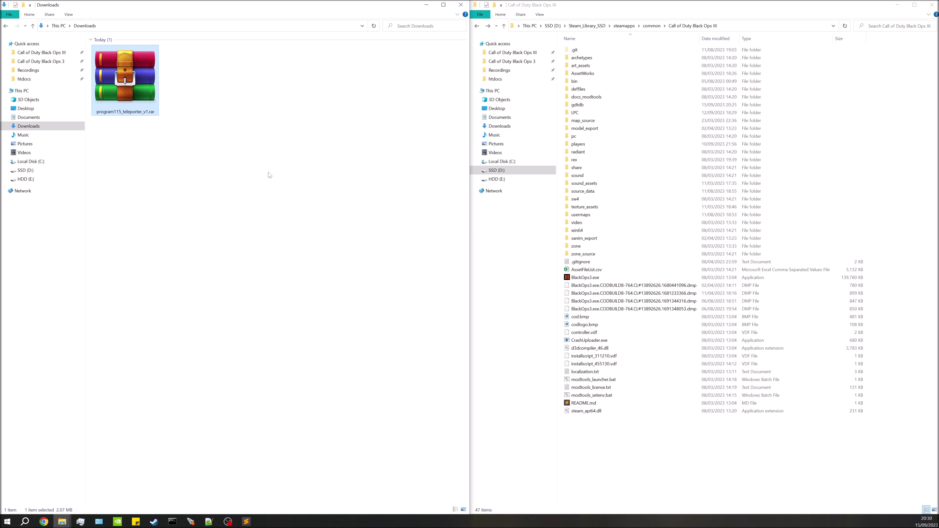
pyautogui.click(254, 162)
pyautogui.click(213, 100)
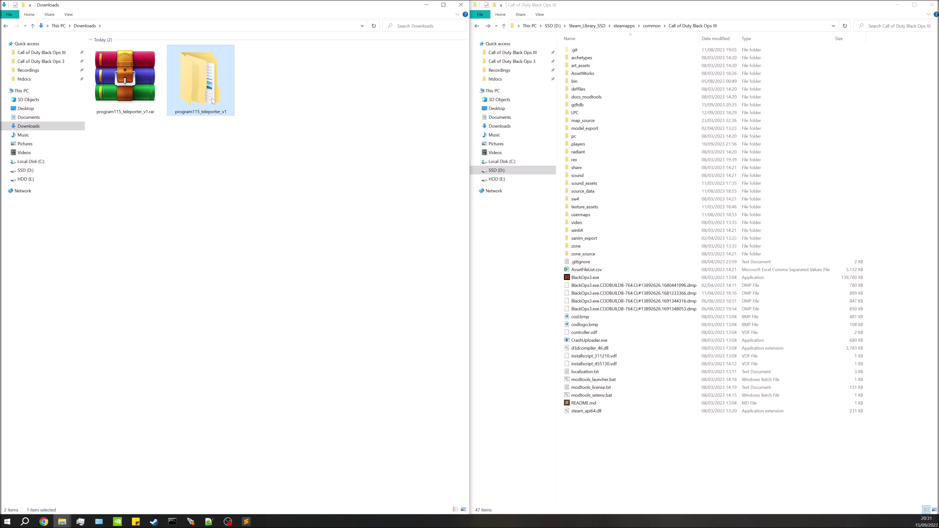
# Copy map_source, share and sound_assets from the extracted program115_teleporter_v1 folder into the Call of Duty Black Ops III folder, replacing existing files
pyautogui.doubleClick(217, 99)
pyautogui.moveTo(125, 90); pyautogui.dragTo(898, 204)
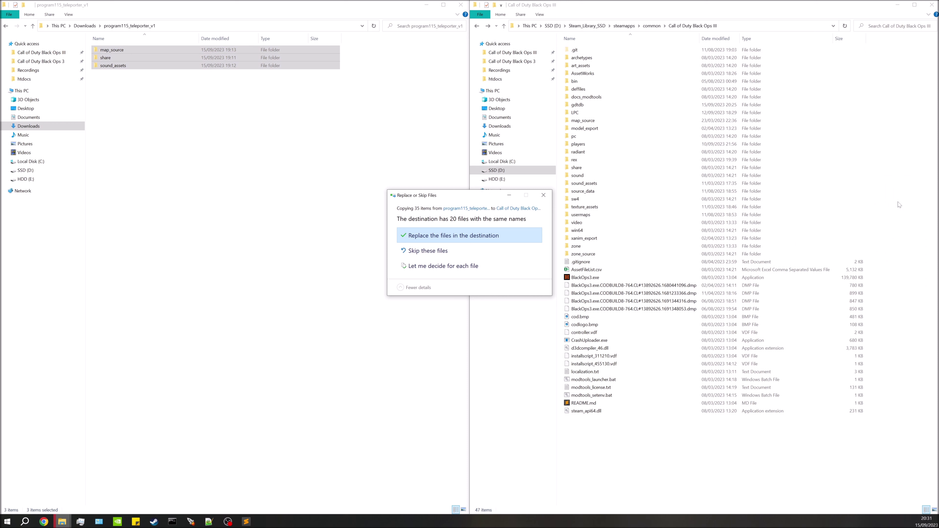
pyautogui.click(453, 238)
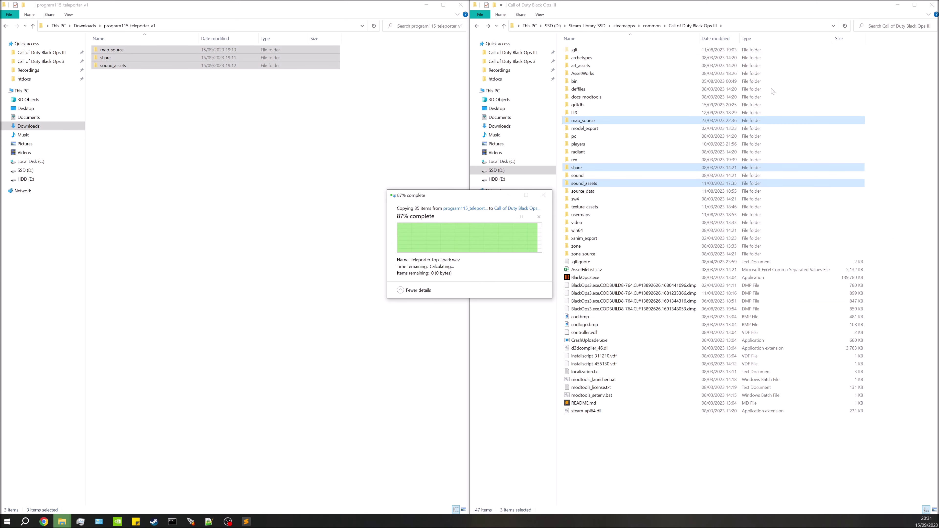
pyautogui.click(912, 177)
pyautogui.click(325, 158)
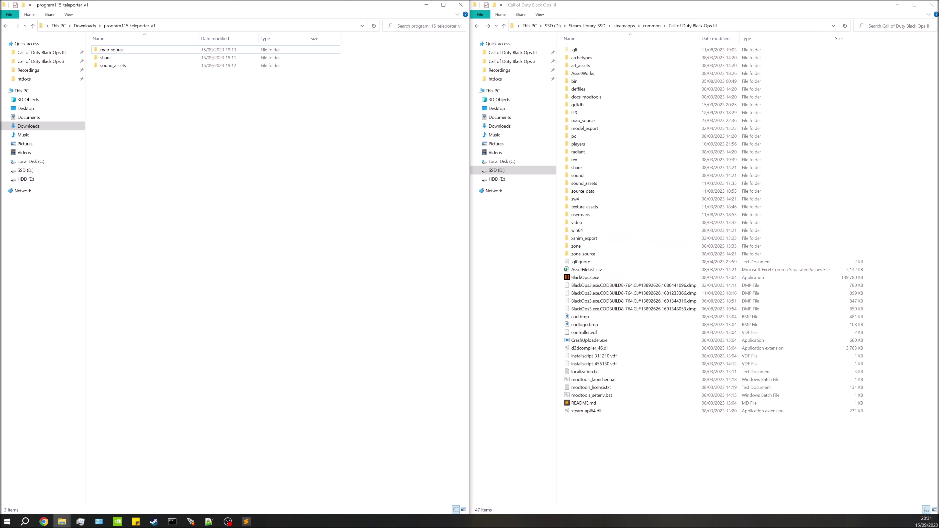
# Open the script zm_test.gsc from usermaps\zm_test\scripts\zm in the Black Ops III folder
pyautogui.click(885, 234)
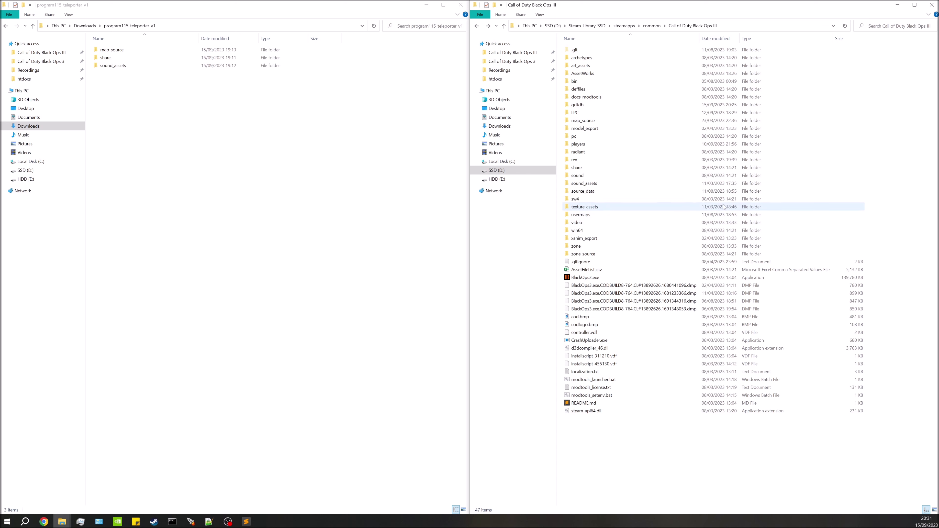
pyautogui.doubleClick(591, 216)
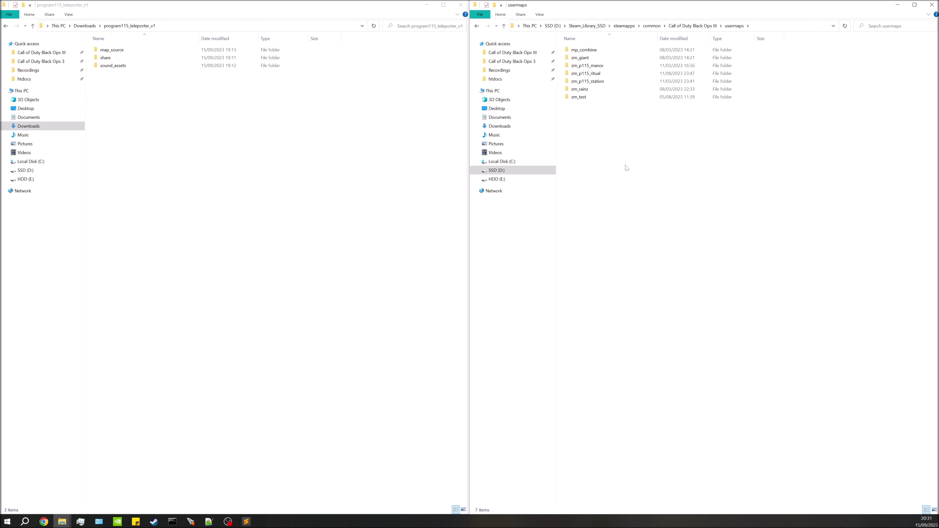
pyautogui.doubleClick(594, 97)
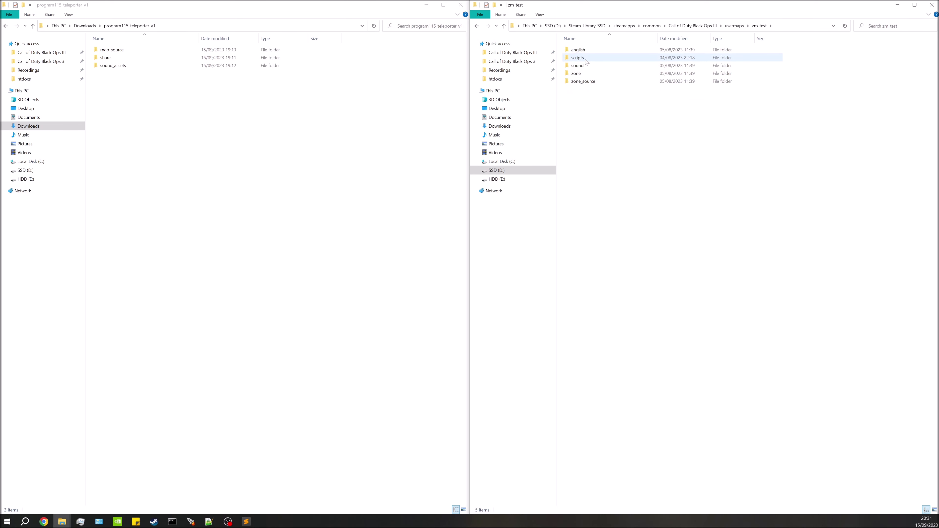
pyautogui.doubleClick(586, 59)
pyautogui.doubleClick(589, 51)
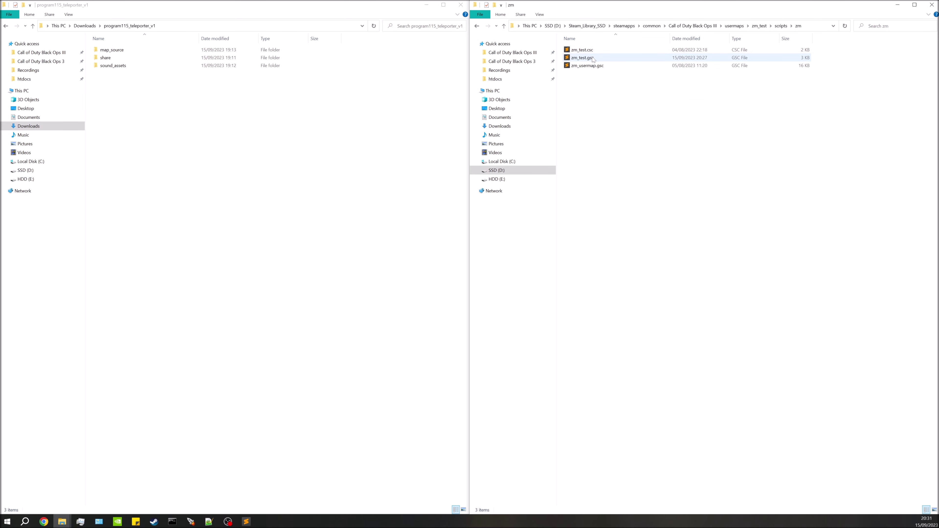
pyautogui.click(592, 59)
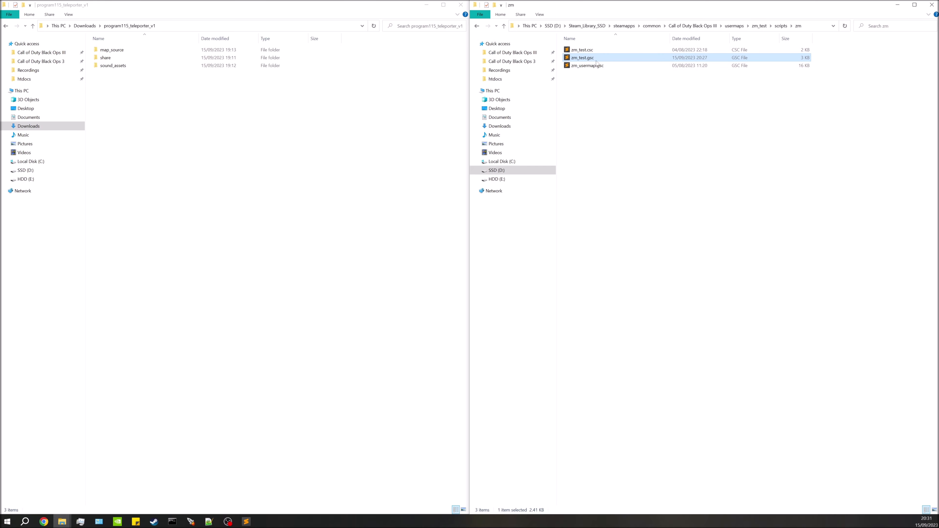
pyautogui.doubleClick(605, 60)
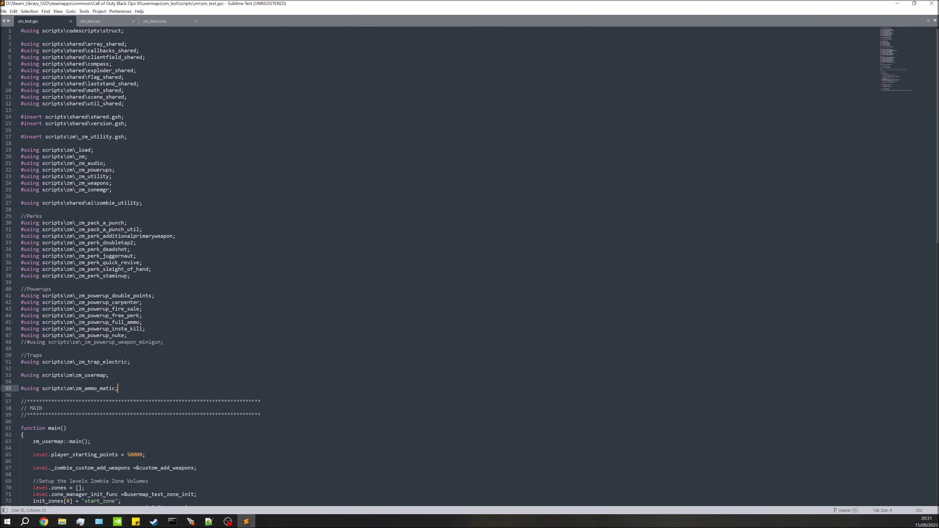
# Add the line "#using scripts\zm\zm_p115_teleporter;" below the zm_ammo_matic line in zm_test.gsc and save the file
pyautogui.hotkey('alt', 'Tab')
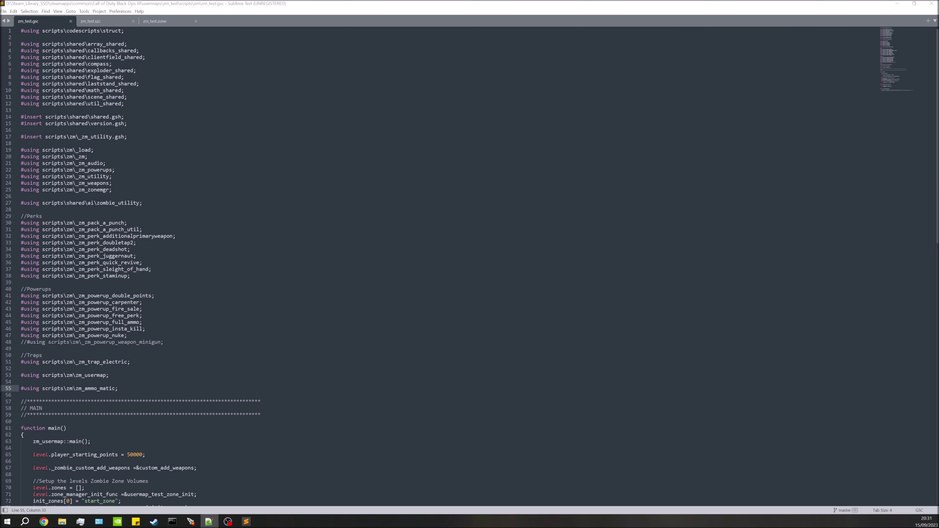
pyautogui.hotkey('alt', 'Tab')
pyautogui.press('Return')
pyautogui.press('Return')
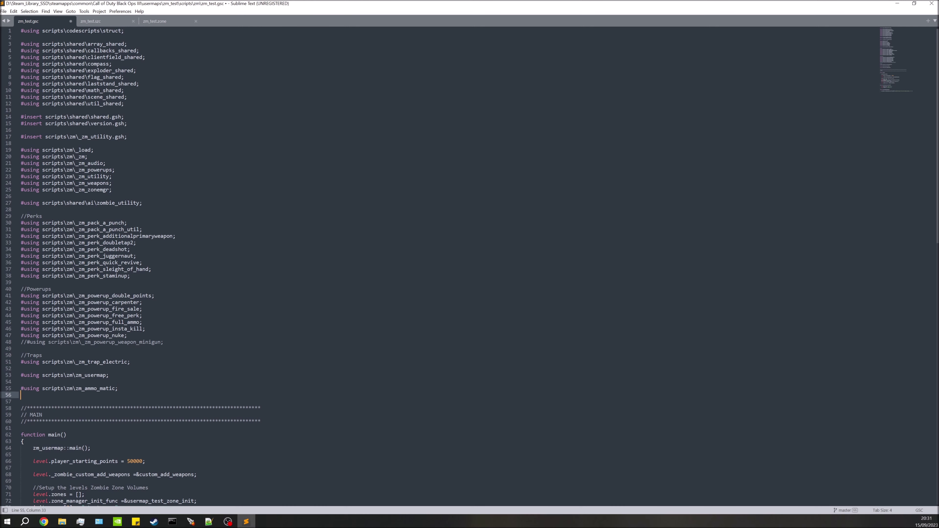
pyautogui.write('#using scripts\\zm\\zm_p115_teleporter;')
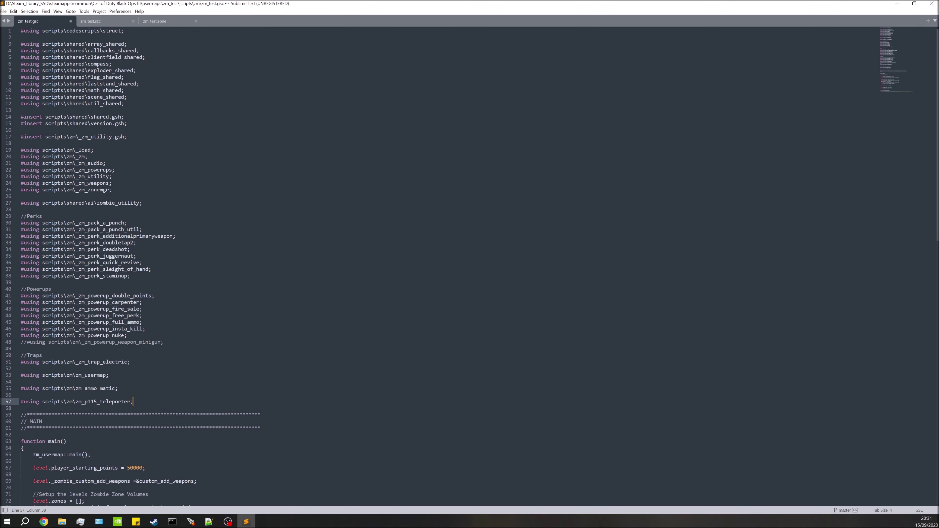
pyautogui.doubleClick(103, 402)
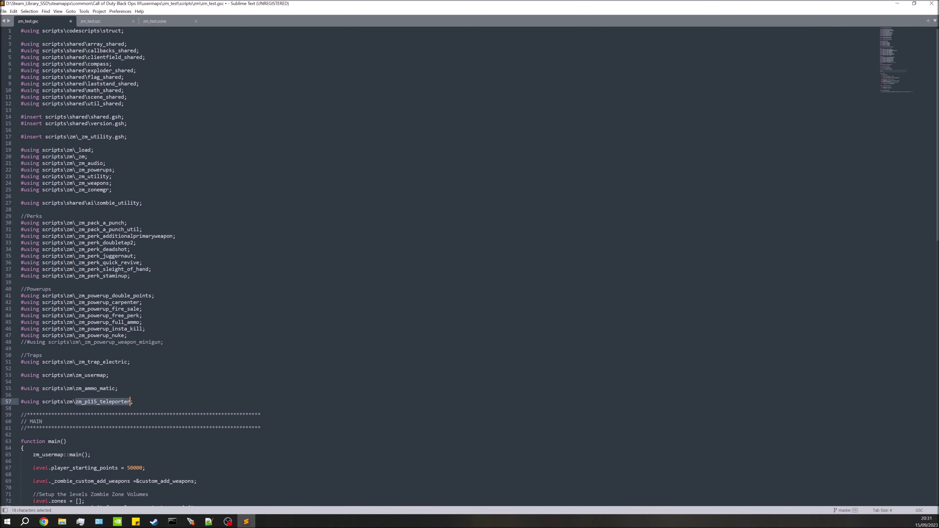
pyautogui.press('End')
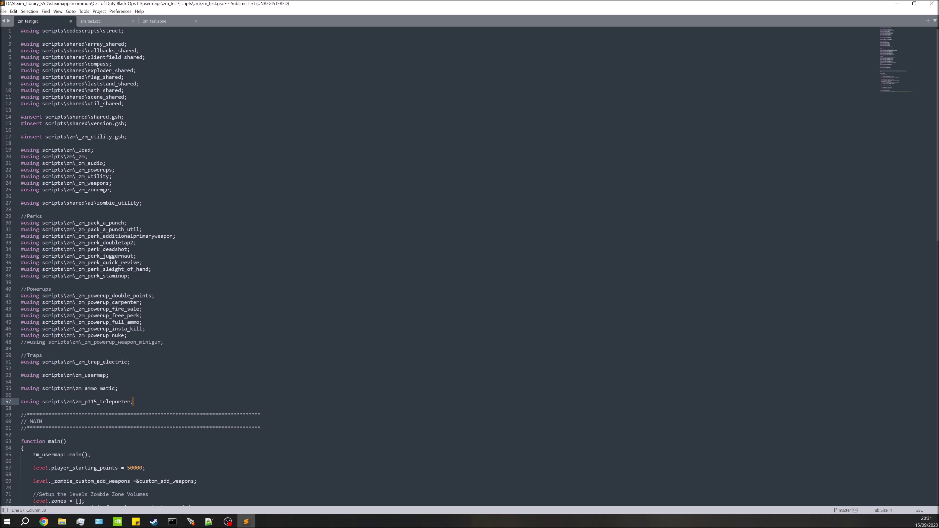
pyautogui.hotkey('ctrl', 's')
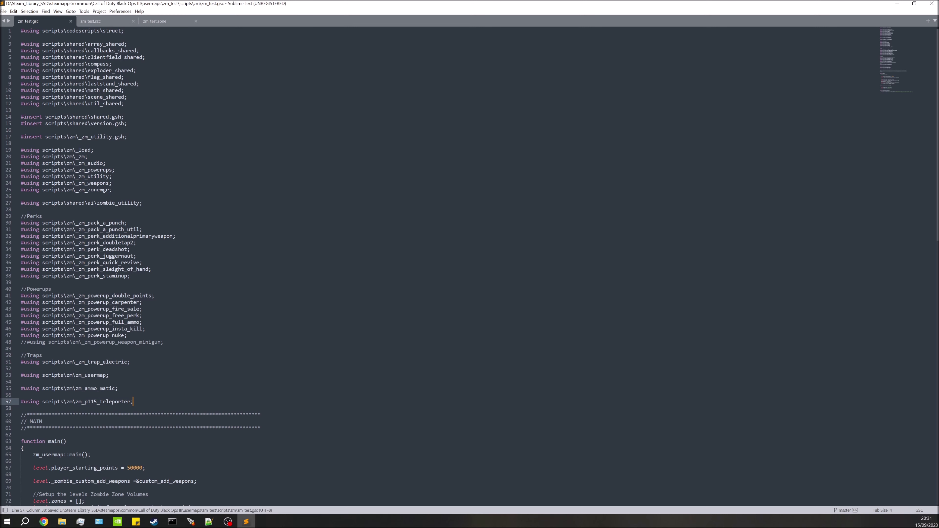
# Open the sound configuration zm_test.szc from the sound\zoneconfig folder of the zm_test map
pyautogui.moveTo(62, 521)
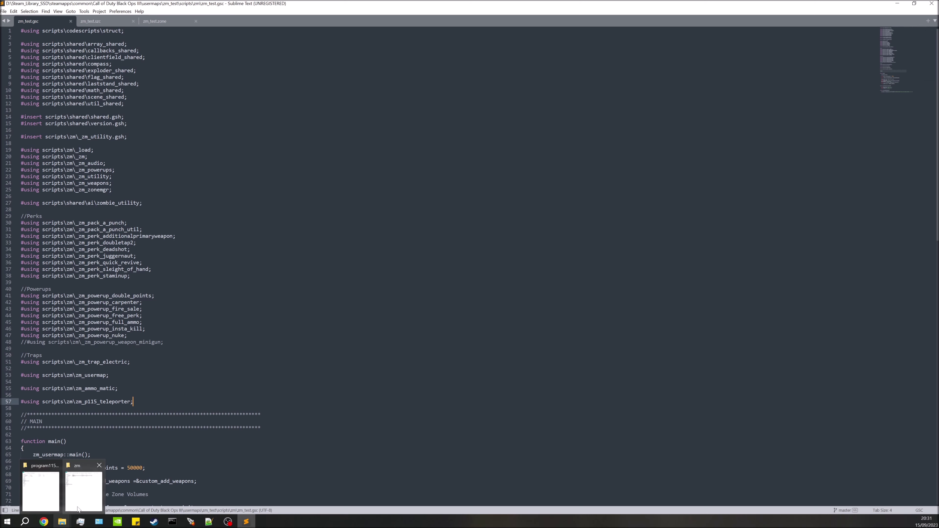
pyautogui.click(83, 492)
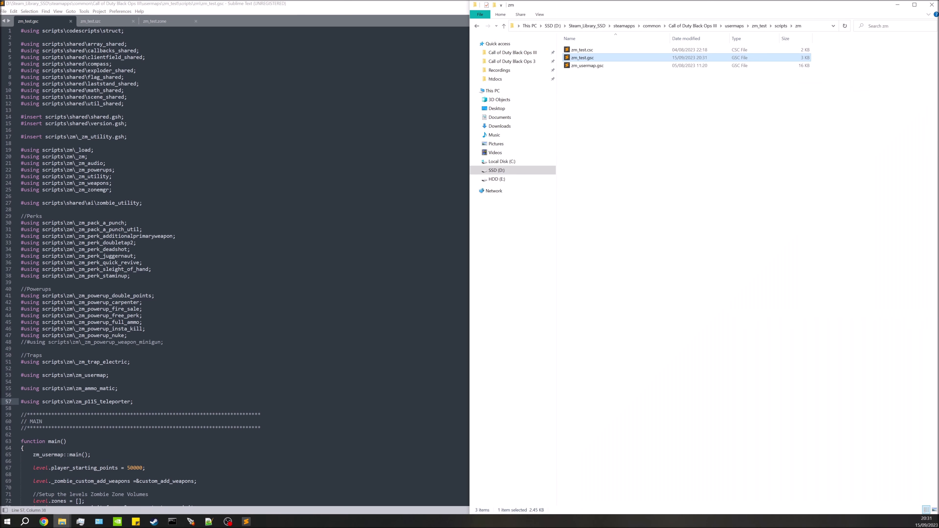
pyautogui.click(759, 25)
pyautogui.doubleClick(588, 65)
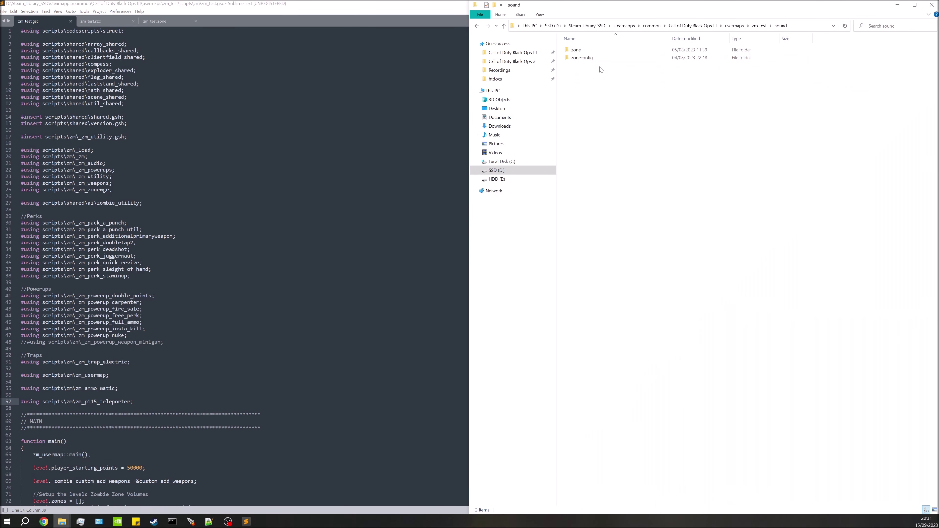
pyautogui.doubleClick(595, 59)
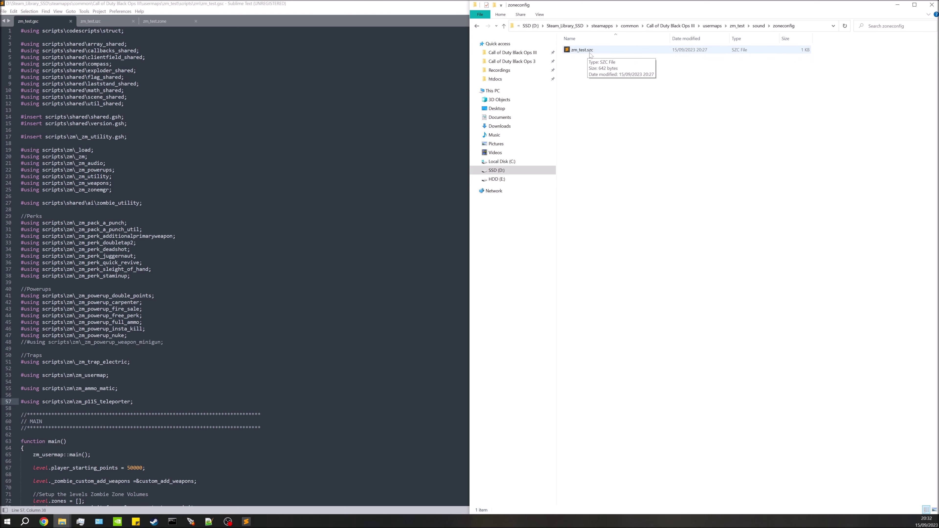
pyautogui.doubleClick(607, 52)
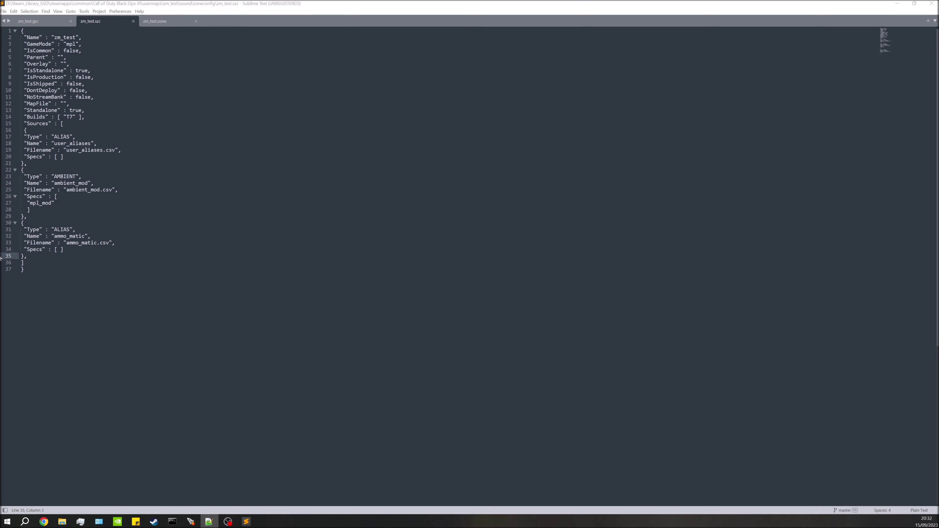
# Add an ALIAS source named p115_teleporter with filename p115_teleporter.csv and empty Specs after the ammo_matic entry, and save zm_test.szc
pyautogui.moveTo(28, 256); pyautogui.dragTo(15, 225)
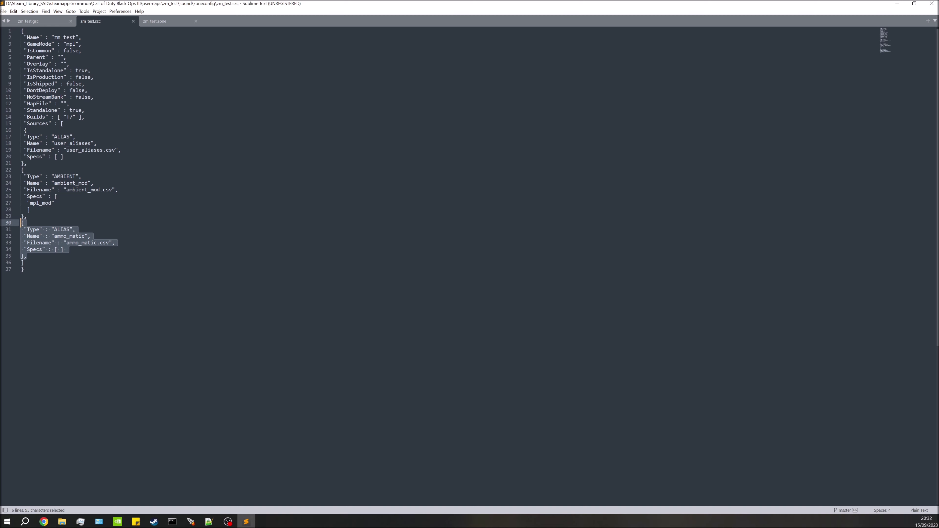
pyautogui.moveTo(28, 256); pyautogui.dragTo(26, 229)
pyautogui.press('Right')
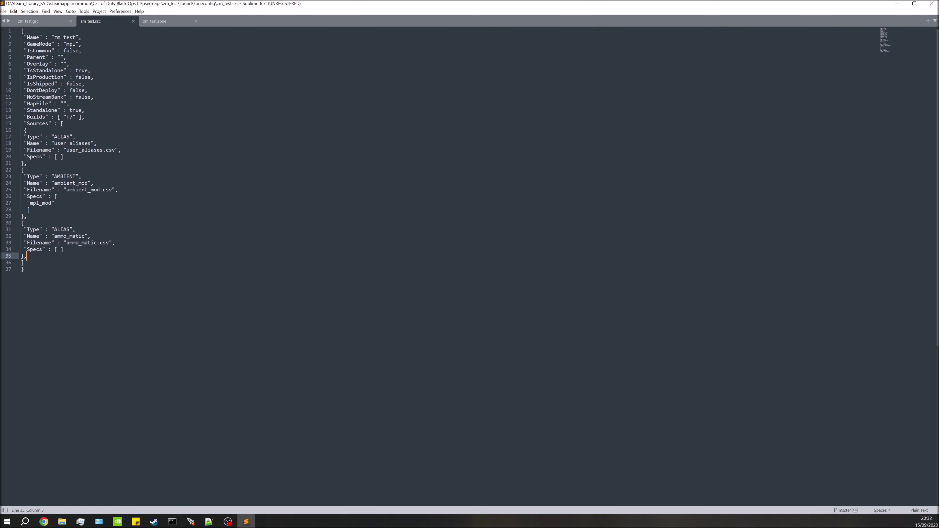
pyautogui.press('Return')
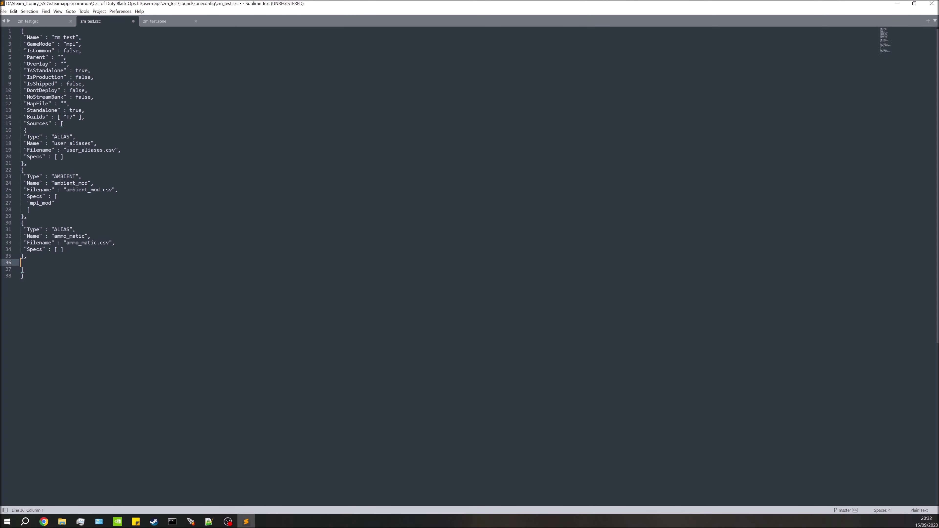
pyautogui.write('{  "Type" : "ALIAS",  "Name" : "p115_teleporter",  "Filename" : "p115_teleporter.csv",  "Specs" : [ ] },')
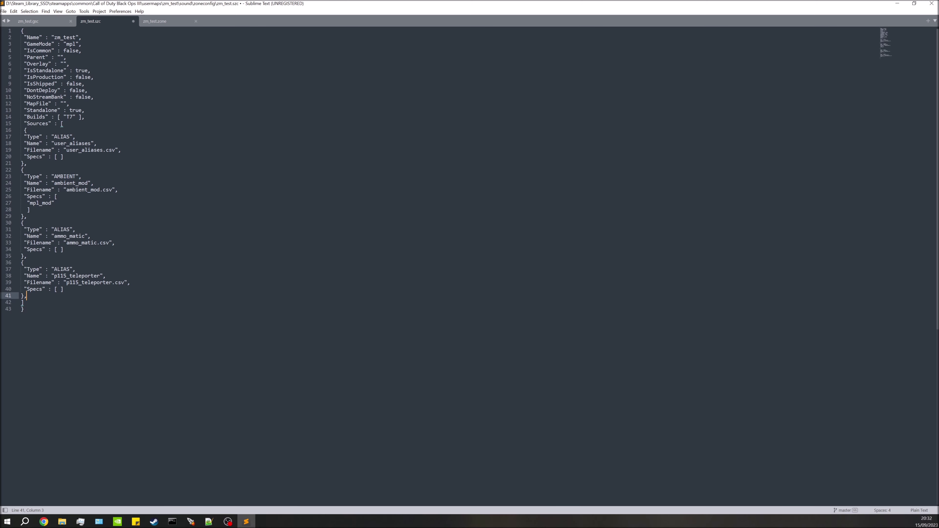
pyautogui.moveTo(25, 310); pyautogui.dragTo(21, 302)
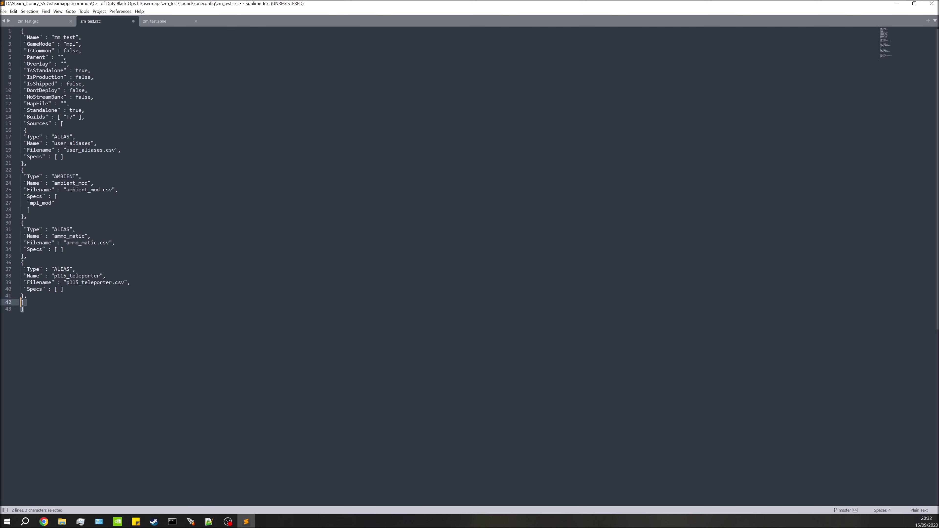
pyautogui.click(25, 309)
pyautogui.click(25, 303)
pyautogui.press('Up')
pyautogui.hotkey('ctrl', 's')
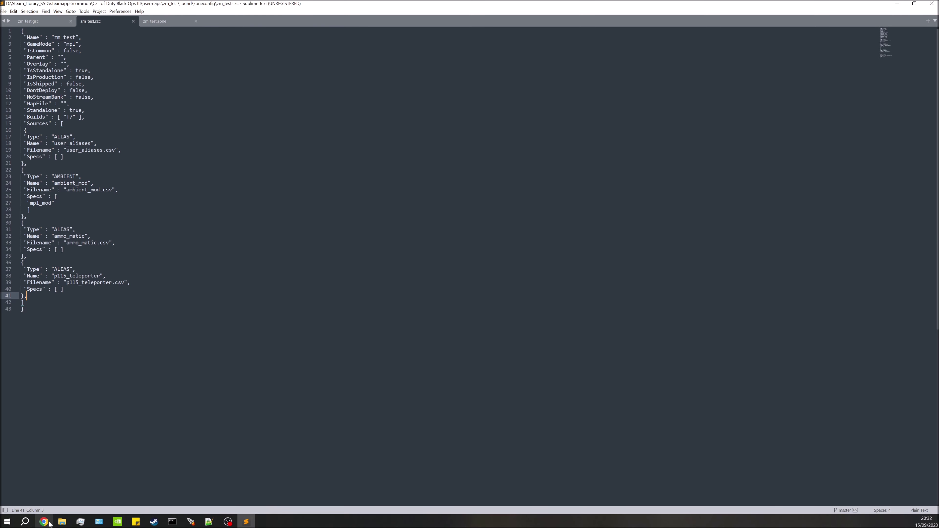
# Open the zone file zm_test.zone from the zm_test map's zone_source folder
pyautogui.moveTo(62, 521)
pyautogui.click(82, 486)
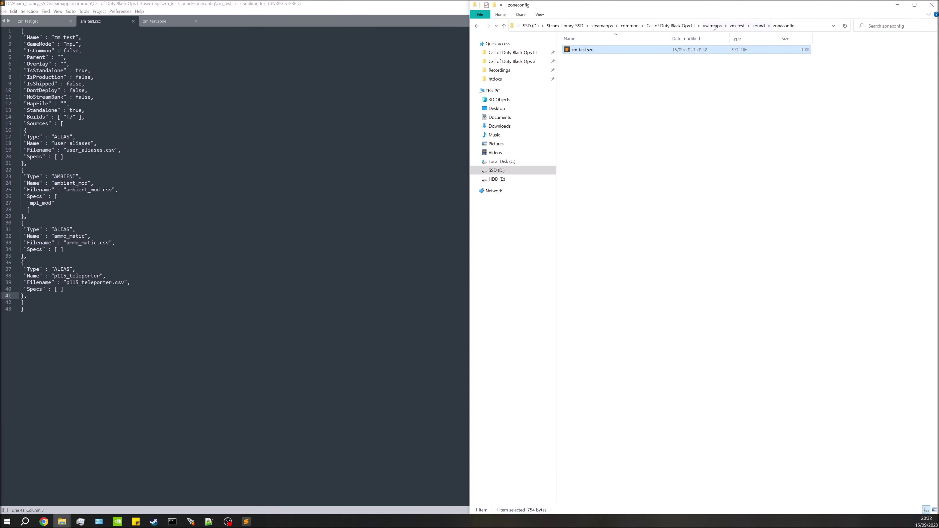
pyautogui.click(737, 26)
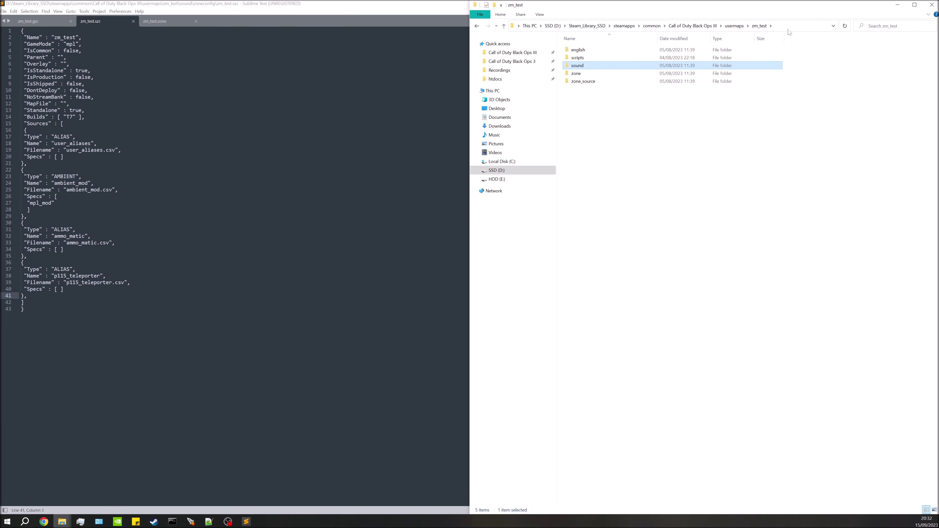
pyautogui.doubleClick(588, 82)
pyautogui.doubleClick(591, 75)
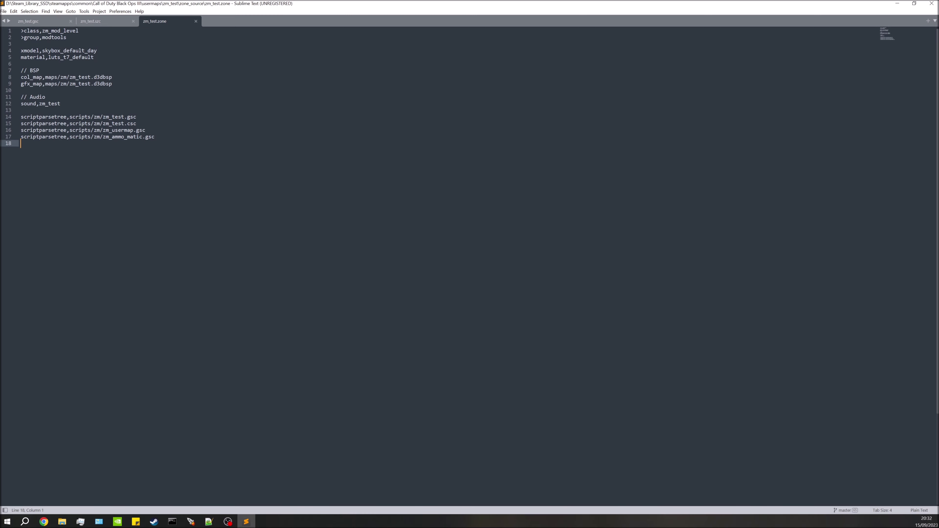
pyautogui.hotkey('alt', 'Tab')
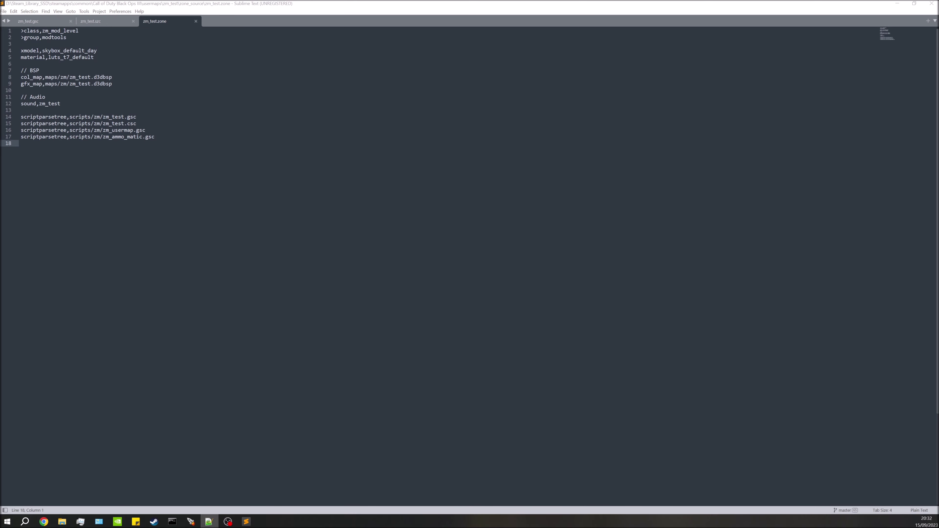
pyautogui.hotkey('alt', 'Tab')
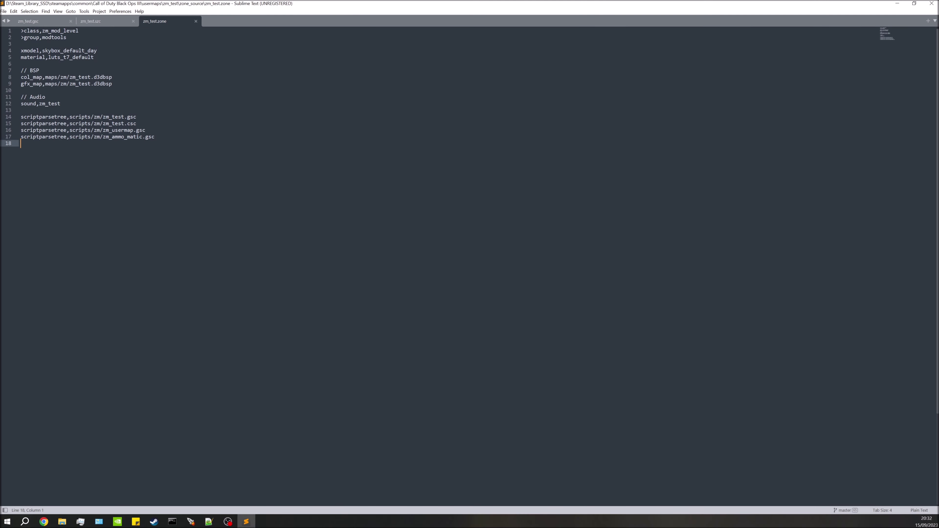
# Add the line "include,zm_p115_teleporter" below the scriptparsetree entries in zm_test.zone and save the file
pyautogui.press('Return')
pyautogui.write('include,zm_p115_teleporter')
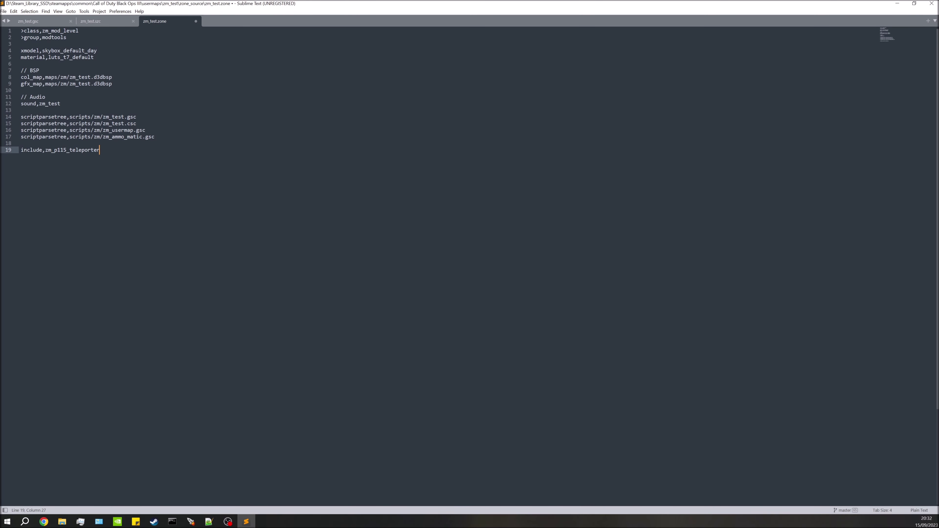
pyautogui.hotkey('ctrl', 's')
pyautogui.press('Escape')
# Switch to the Black Ops III Mod Tools Launcher and open the zm_test map in the Radiant level editor
pyautogui.click(190, 521)
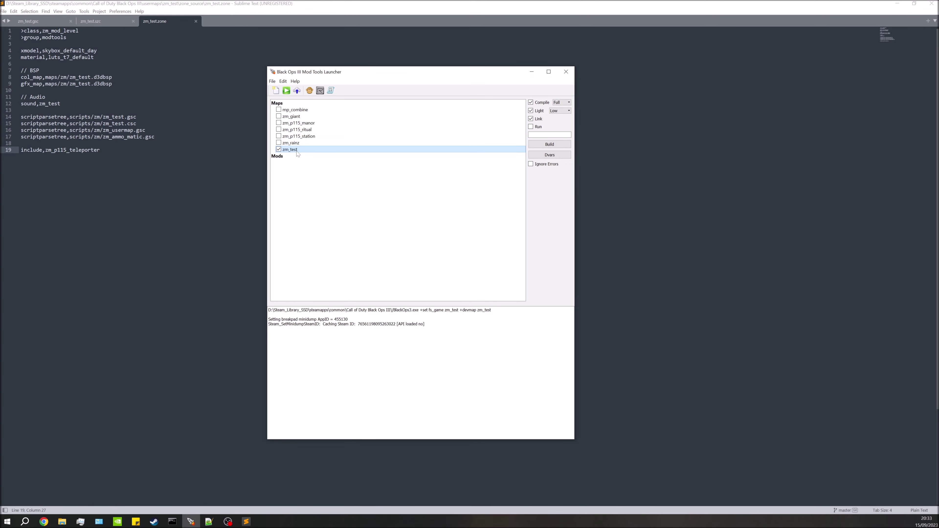
pyautogui.rightClick(297, 153)
pyautogui.click(304, 163)
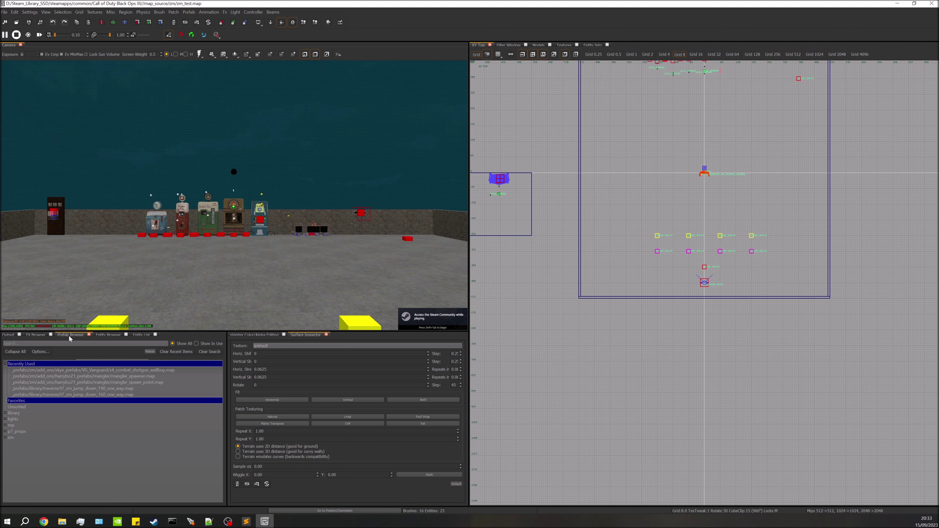
# Expand the zm, program_115 and teleporter folders in the prefab browser to show the teleporter prefabs
pyautogui.rightClick(409, 10)
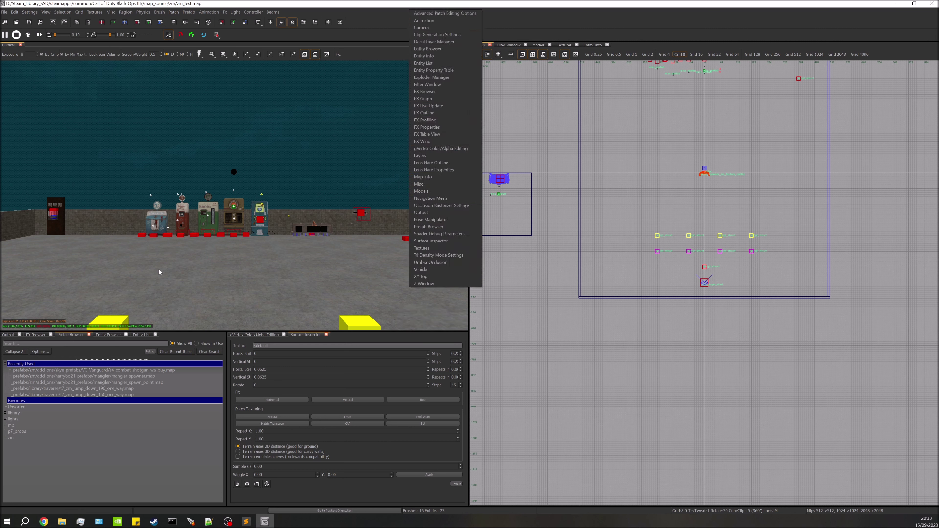
pyautogui.click(150, 299)
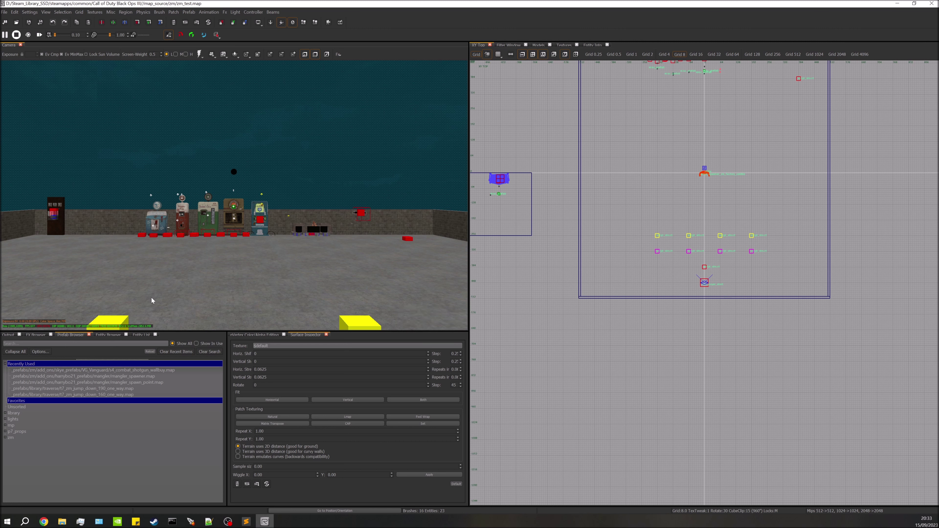
pyautogui.click(8, 438)
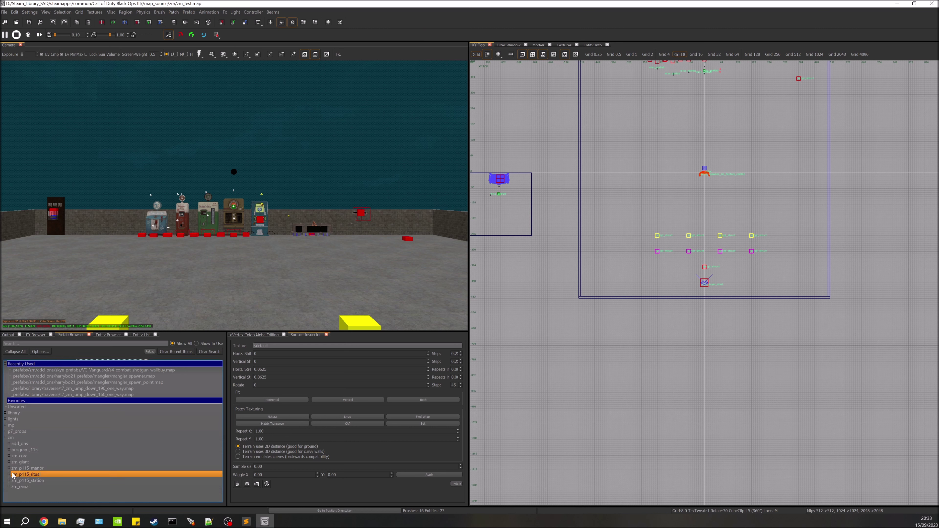
pyautogui.click(9, 449)
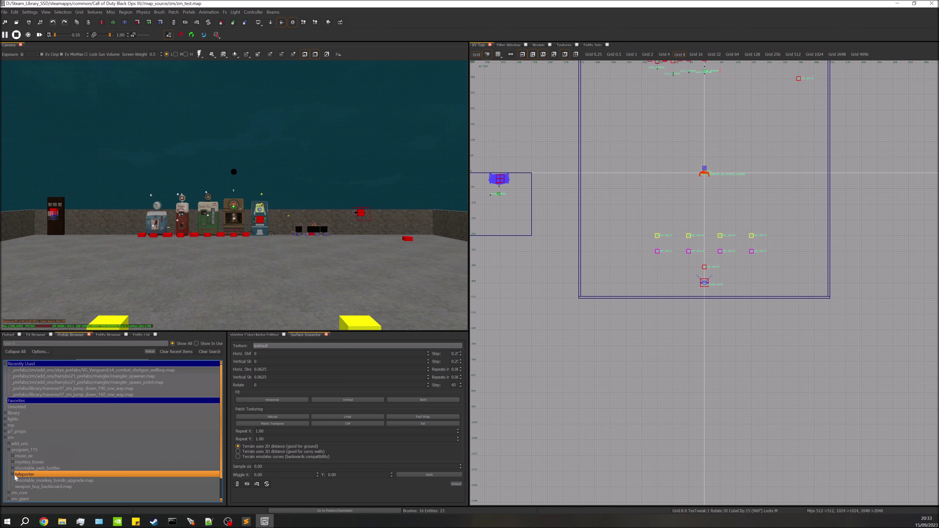
pyautogui.click(12, 469)
pyautogui.click(12, 468)
pyautogui.click(12, 474)
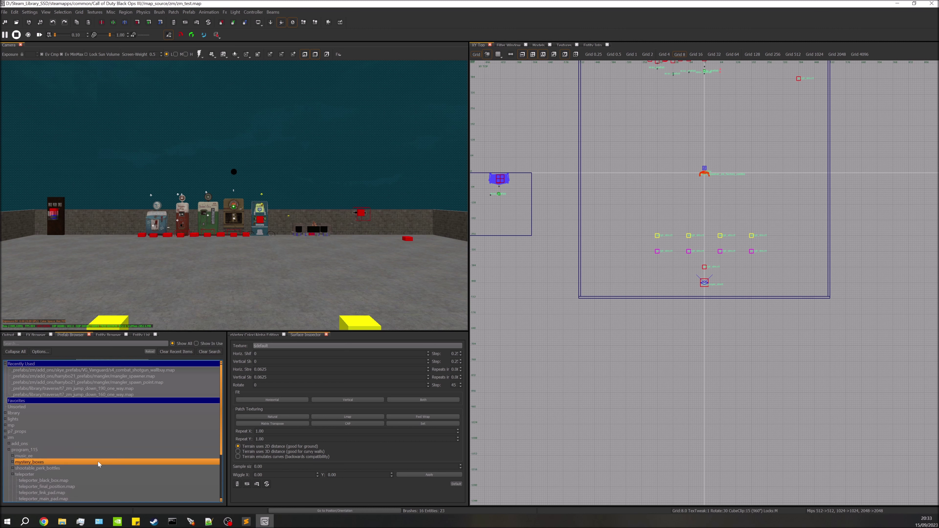
pyautogui.scroll(-4, 119, 454)
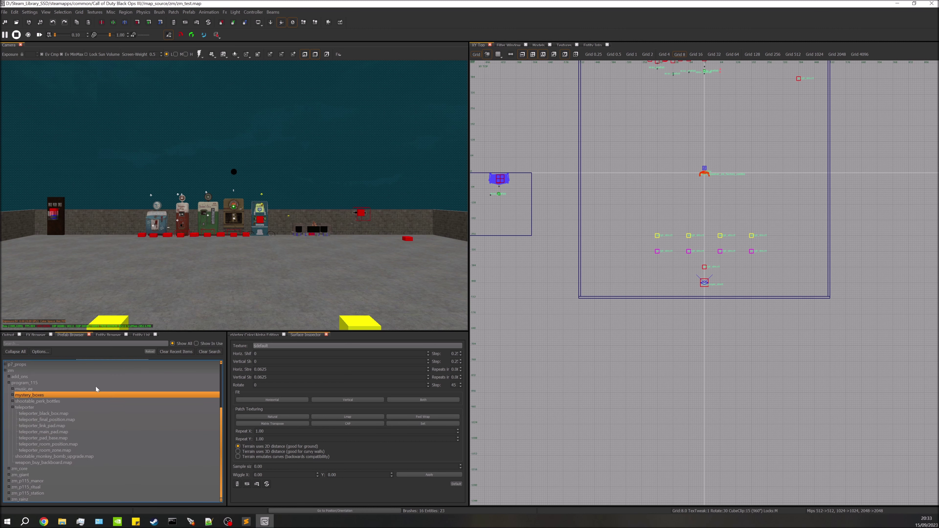
# Place the teleporter_main_pad.map prefab on the open floor in front of the perk machines
pyautogui.moveTo(227, 238)
pyautogui.mouseDown(button='right')
pyautogui.moveTo(227, 282)
pyautogui.moveTo(199, 255)
pyautogui.moveTo(163, 259)
pyautogui.moveTo(229, 247)
pyautogui.mouseUp(button='right')
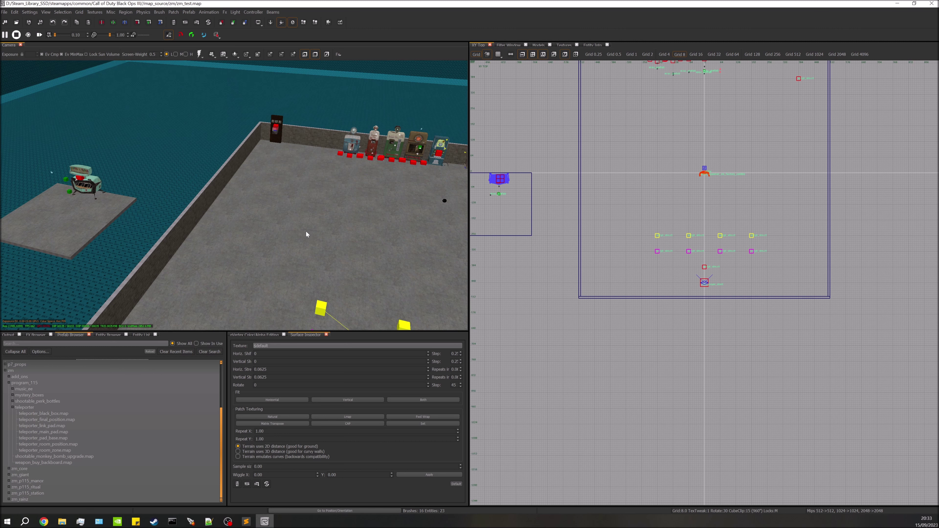
pyautogui.moveTo(283, 259); pyautogui.dragTo(333, 270, button='right')
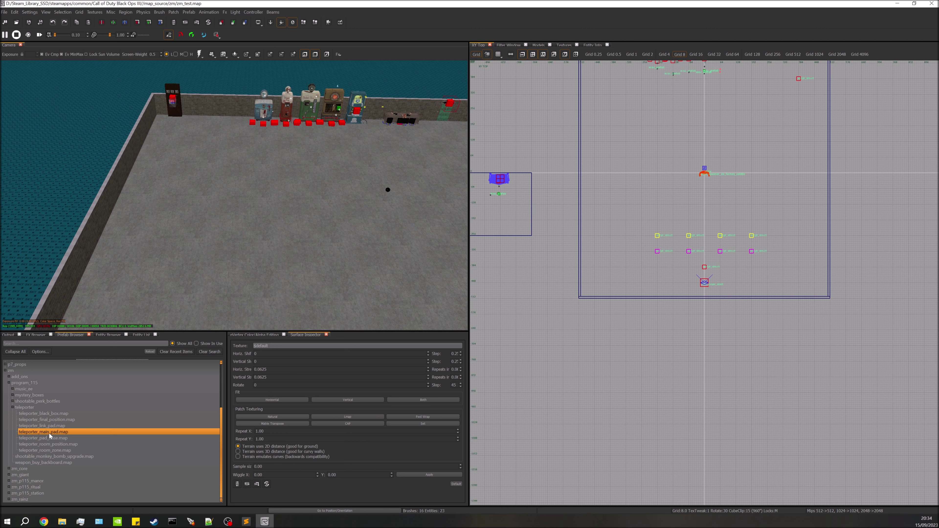
pyautogui.click(50, 433)
pyautogui.moveTo(50, 436); pyautogui.dragTo(202, 250)
pyautogui.press('Escape')
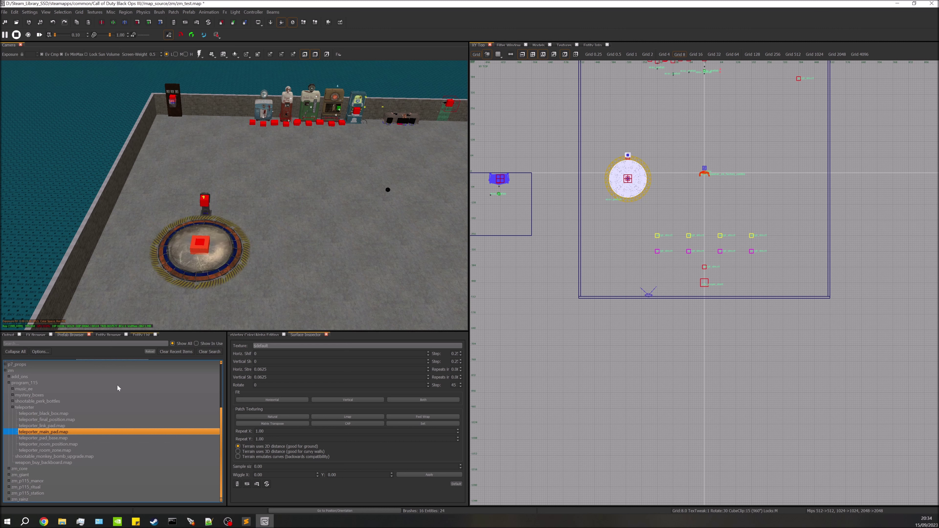
# Place the teleporter_link_pad.map prefab on the floor to the right of the main pad
pyautogui.click(58, 426)
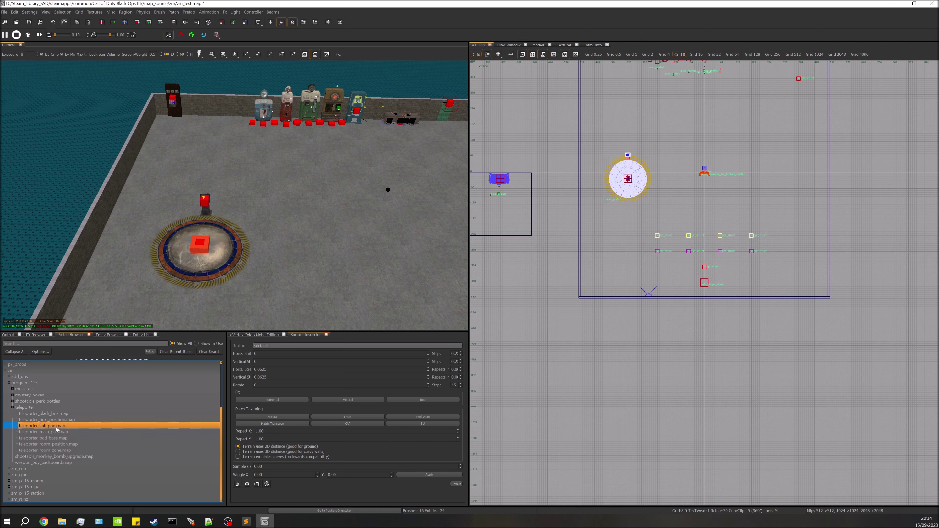
pyautogui.moveTo(56, 429); pyautogui.dragTo(362, 255)
pyautogui.press('Escape')
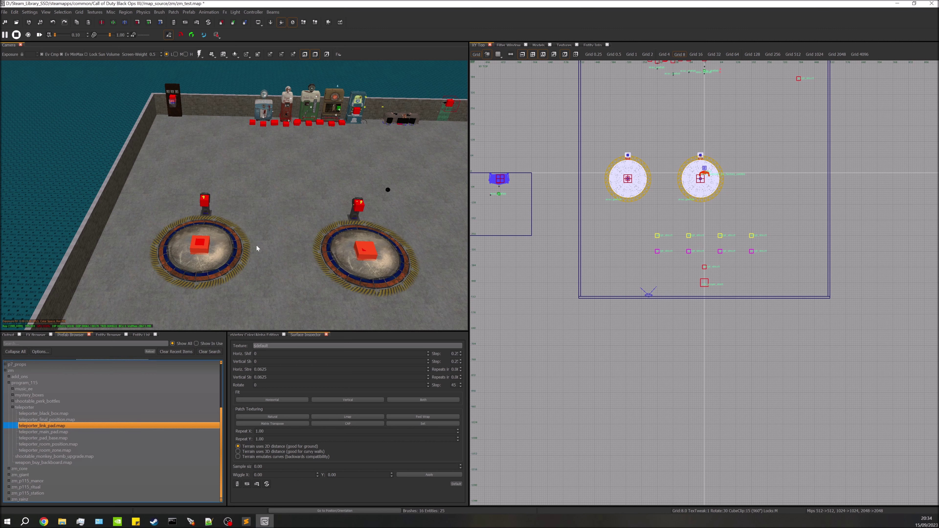
pyautogui.keyDown('shift'); pyautogui.click(205, 248); pyautogui.keyUp('shift')
pyautogui.keyDown('alt'); pyautogui.moveTo(204, 248); pyautogui.dragTo(176, 180, button='middle'); pyautogui.keyUp('alt')
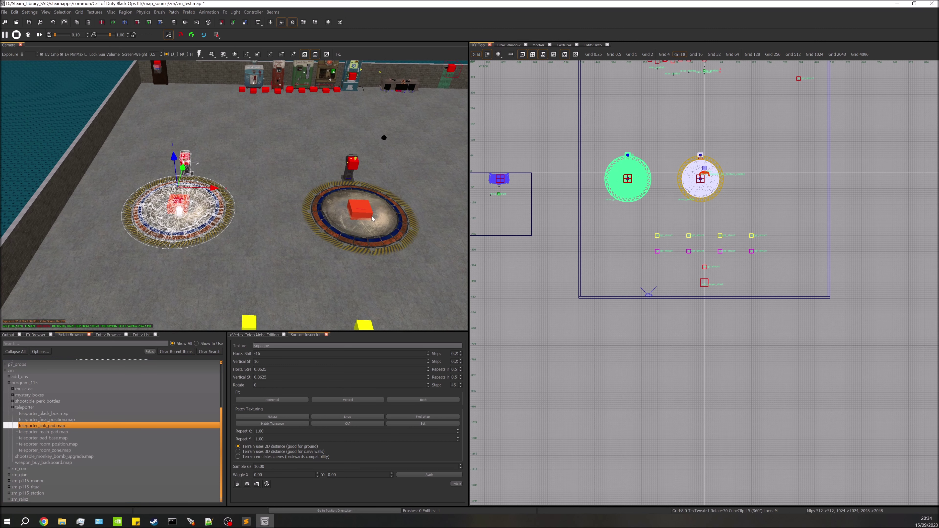
pyautogui.press('Escape')
pyautogui.keyDown('shift'); pyautogui.click(362, 208); pyautogui.keyUp('shift')
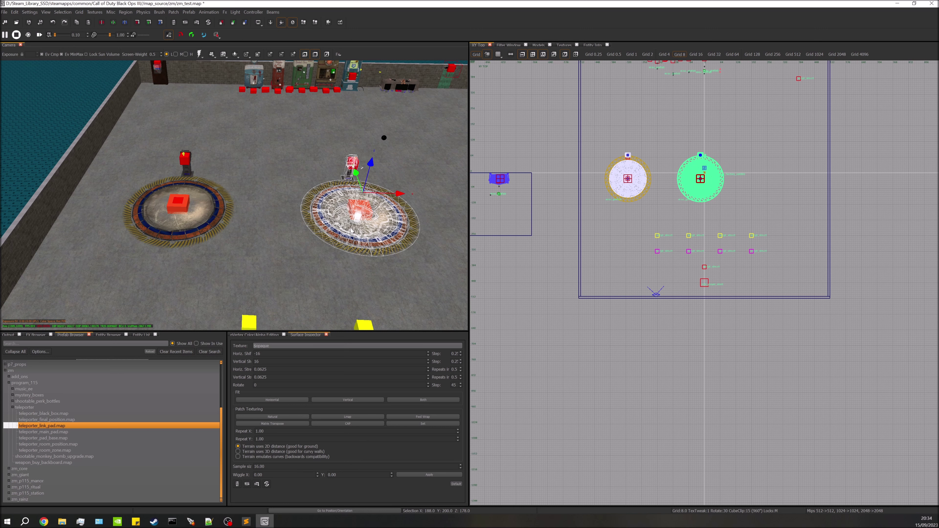
pyautogui.press('Escape')
# Align the main and link pads side by side in the top view, shifting the link pad by -48 in X and 24 in Y
pyautogui.click(148, 188)
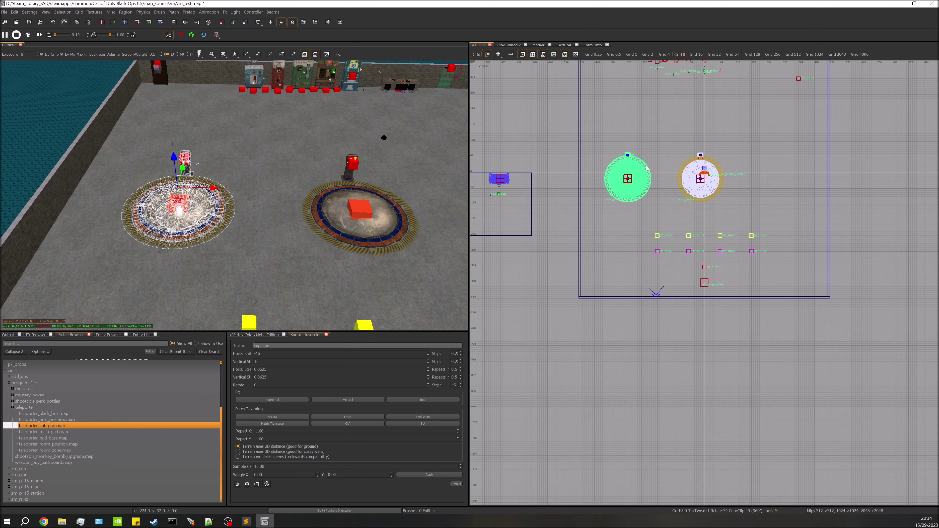
pyautogui.scroll(4, 635, 173)
pyautogui.moveTo(634, 174); pyautogui.dragTo(630, 159)
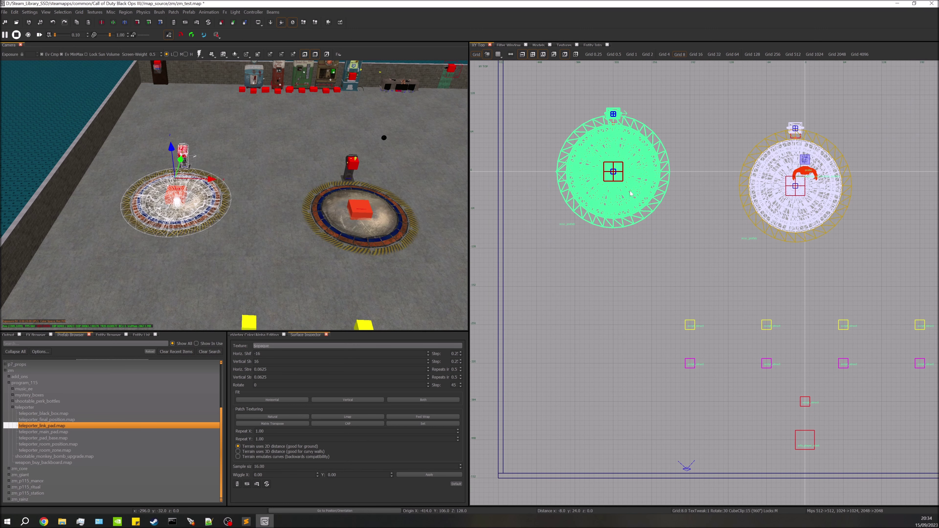
pyautogui.press('Escape')
pyautogui.click(364, 206)
pyautogui.moveTo(792, 201); pyautogui.dragTo(763, 186)
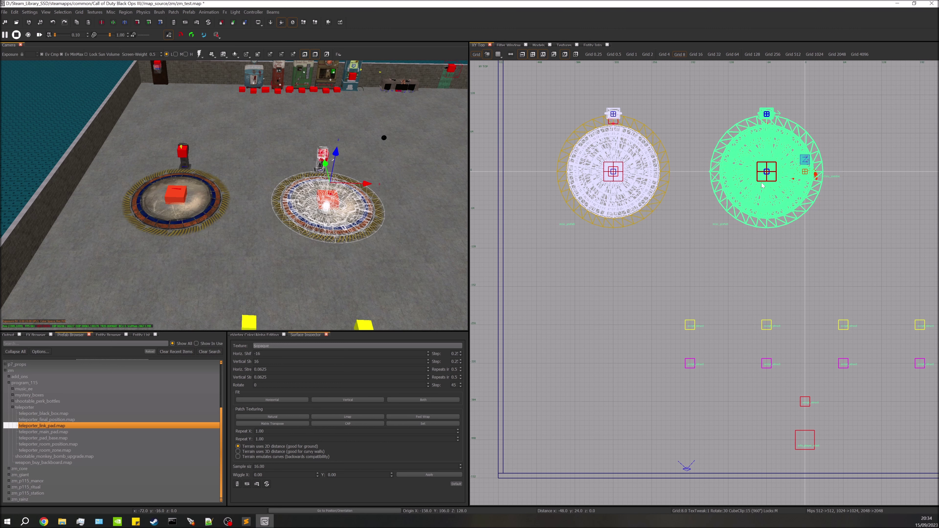
pyautogui.moveTo(762, 186); pyautogui.dragTo(759, 195, button='right')
pyautogui.press('Escape')
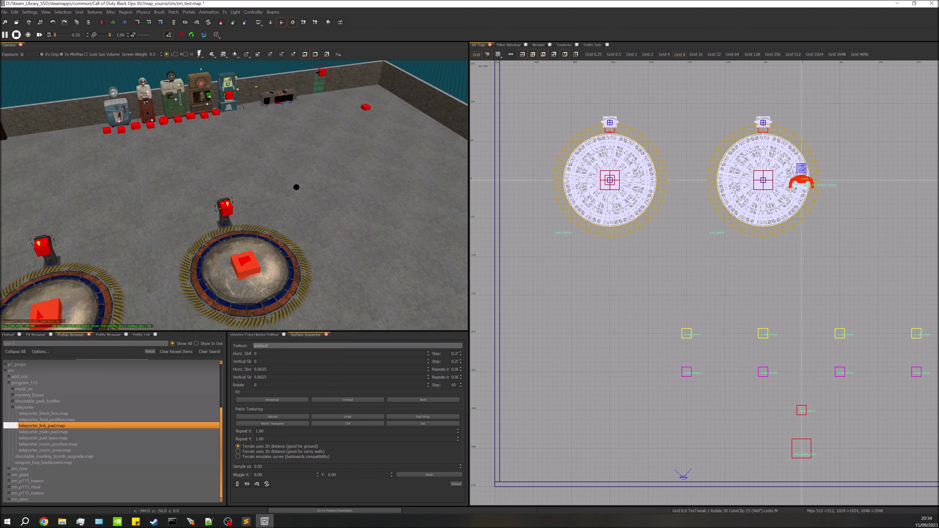